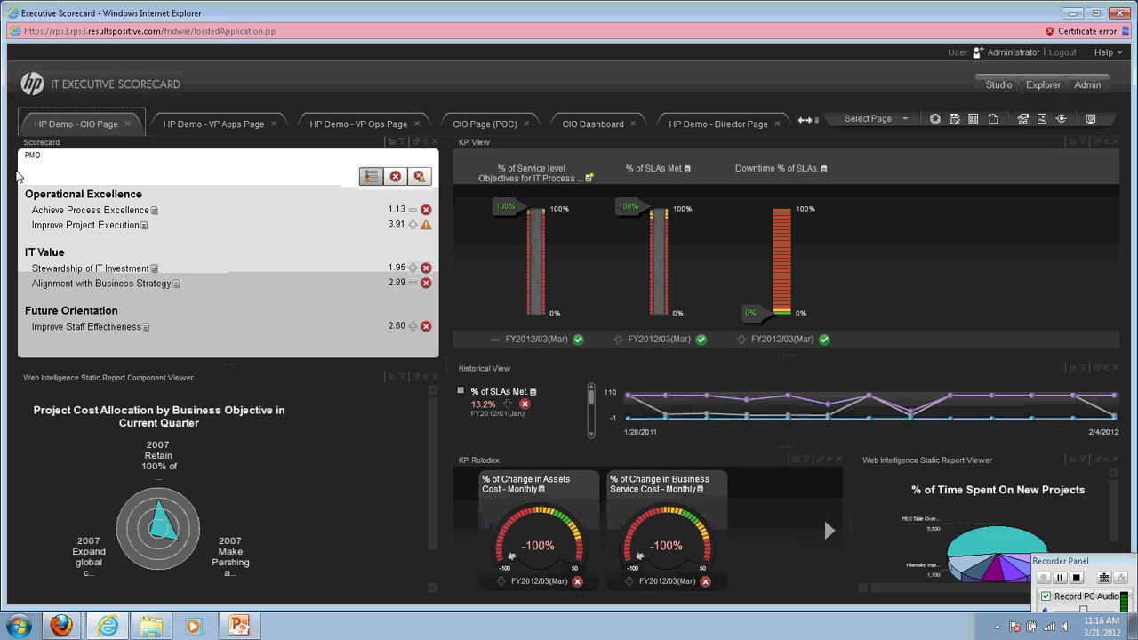
# Step: Filter the KPI View to Improve Project Execution and chart Deviation % of Planned Work Hours (76.3%)
pyautogui.click(41, 210)
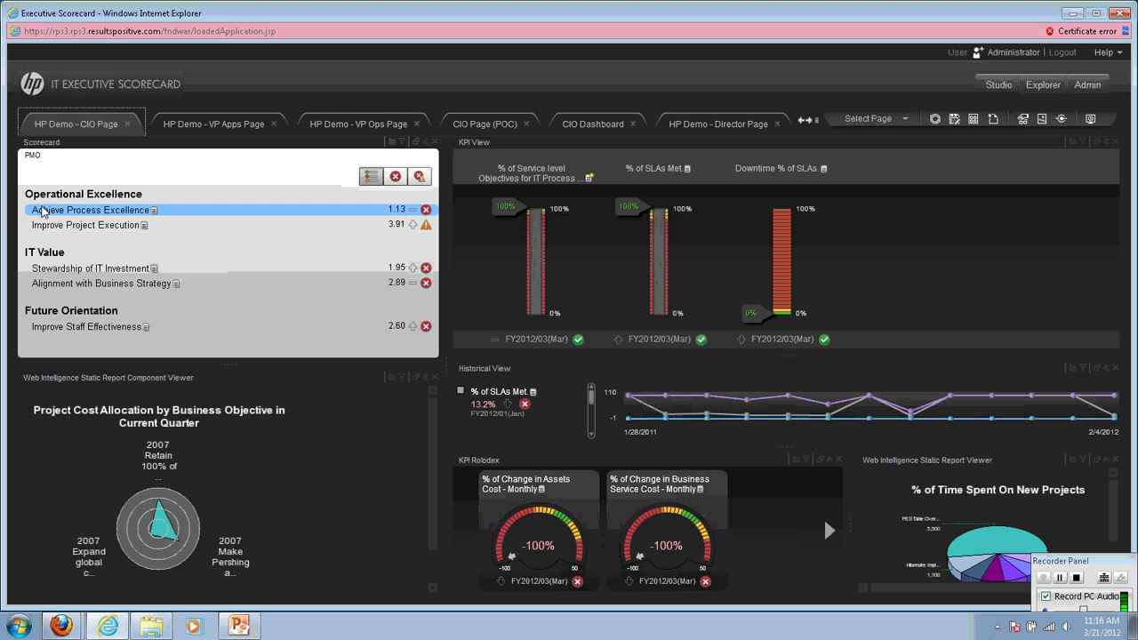
pyautogui.click(411, 225)
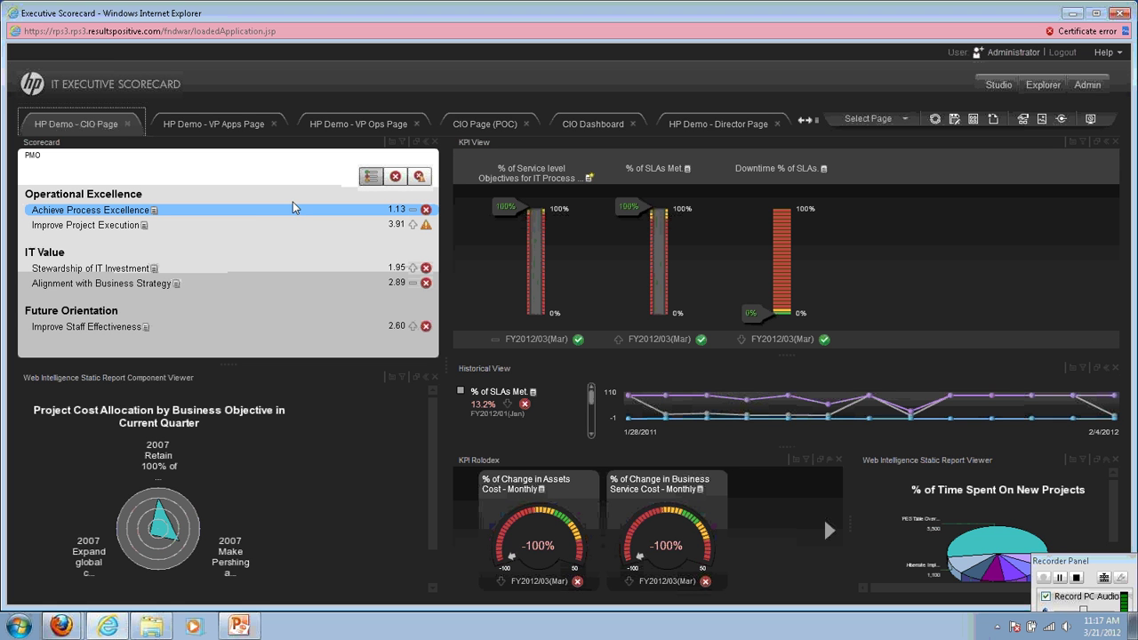
pyautogui.click(72, 210)
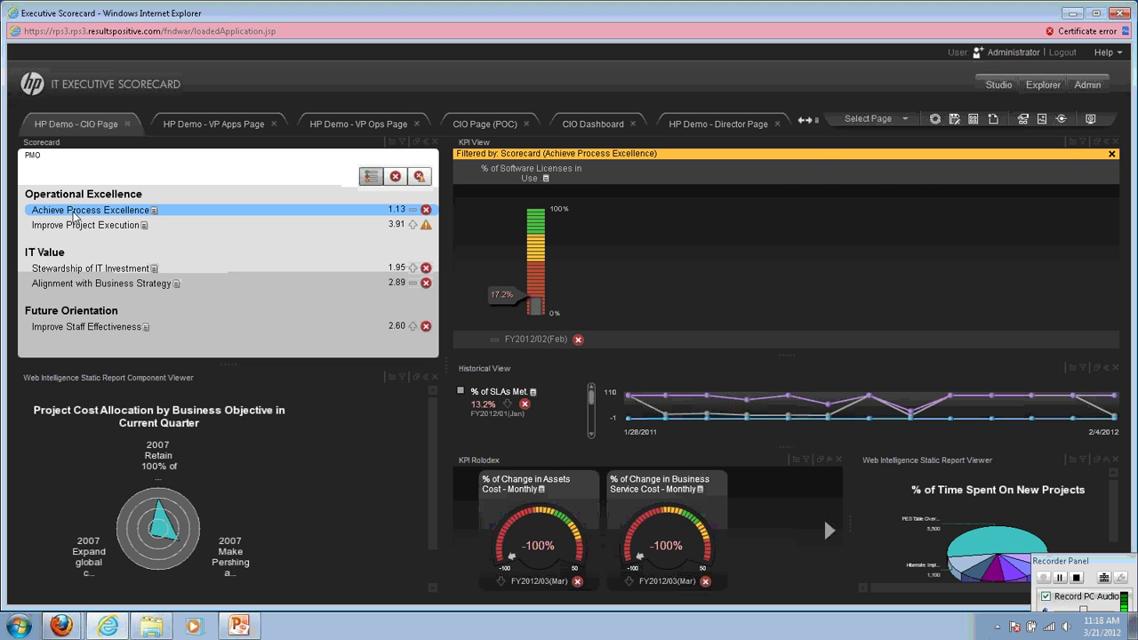
pyautogui.click(74, 226)
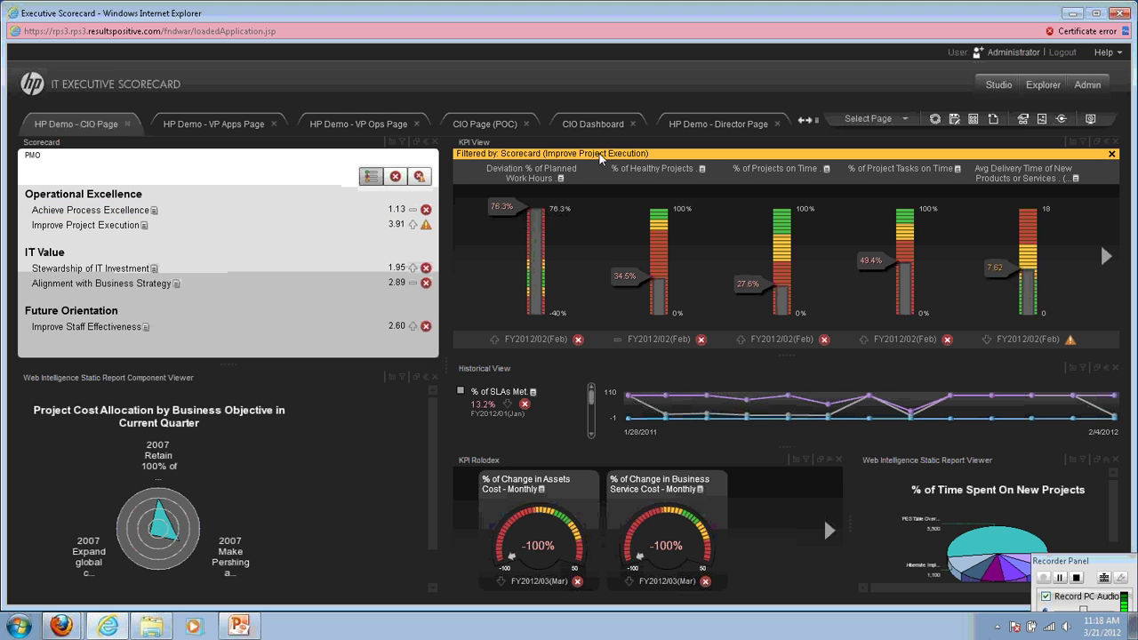
pyautogui.click(528, 174)
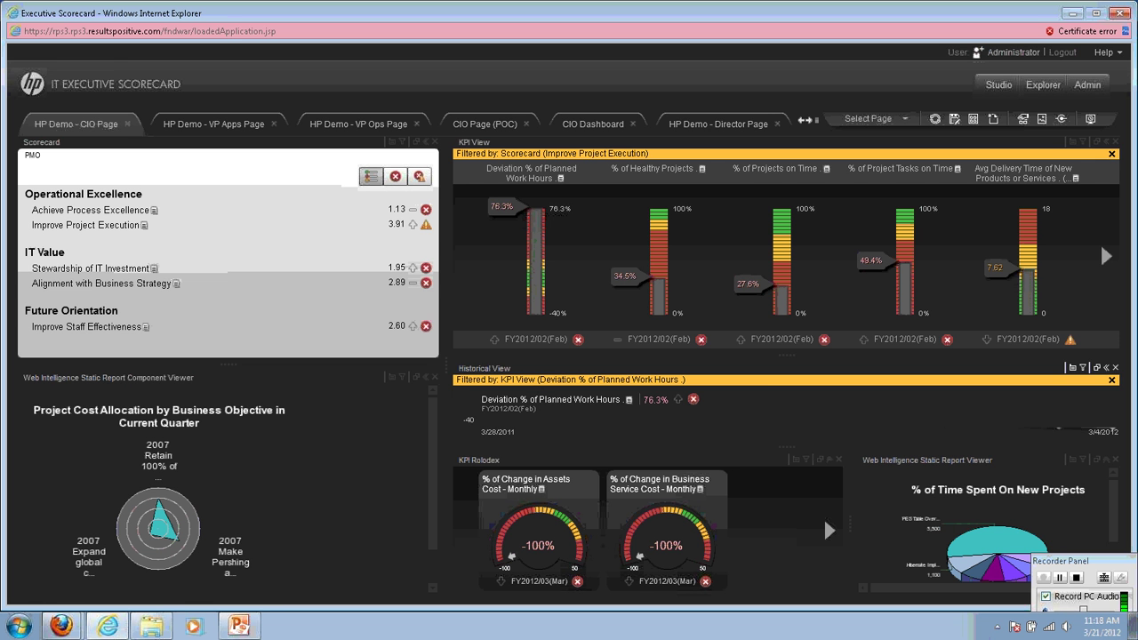
# Step: Remove the KPI View filter so the Historical View charts % of SLAs Met again
pyautogui.click(1111, 379)
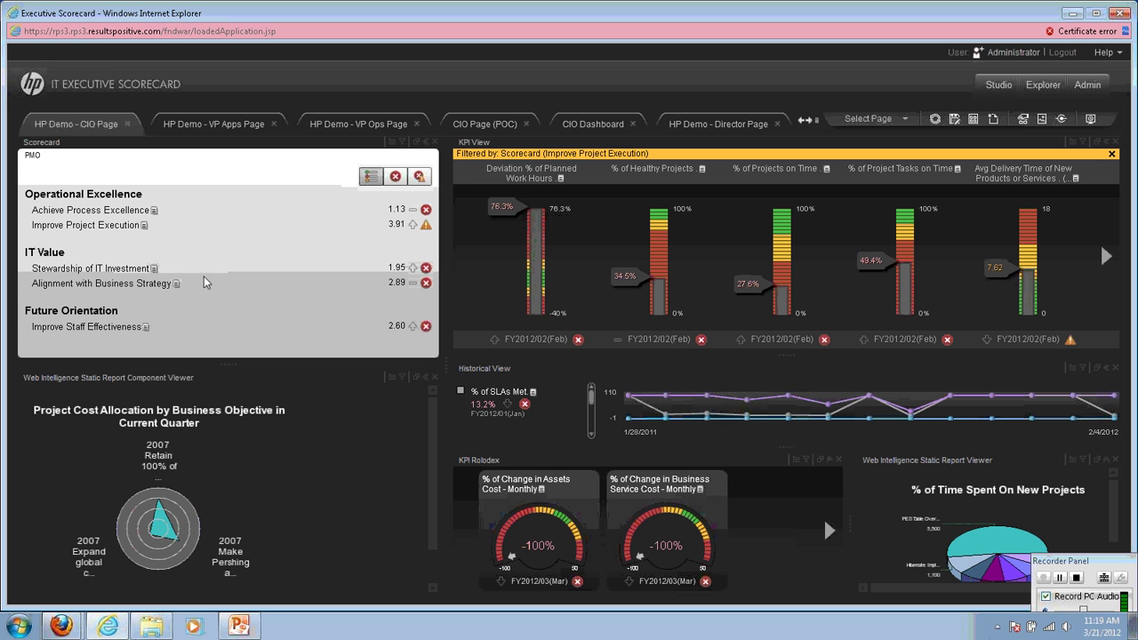
# Step: Preview the Achieve Process Excellence and Improve Project Execution summaries, then open Improve Project Execution in the Explorer
pyautogui.click(156, 215)
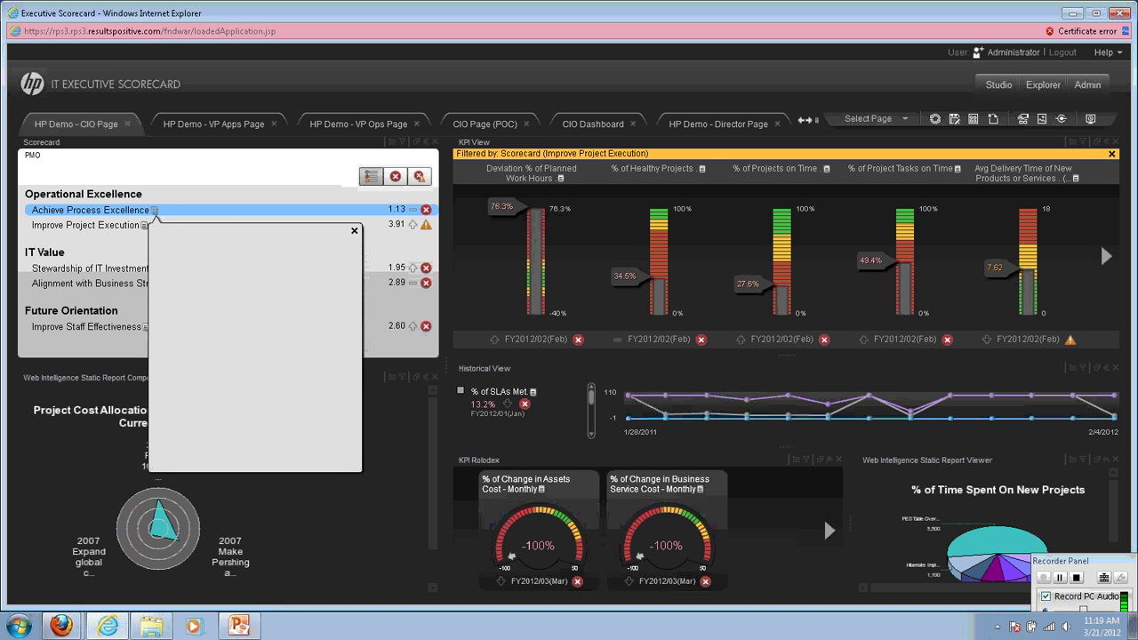
pyautogui.click(144, 225)
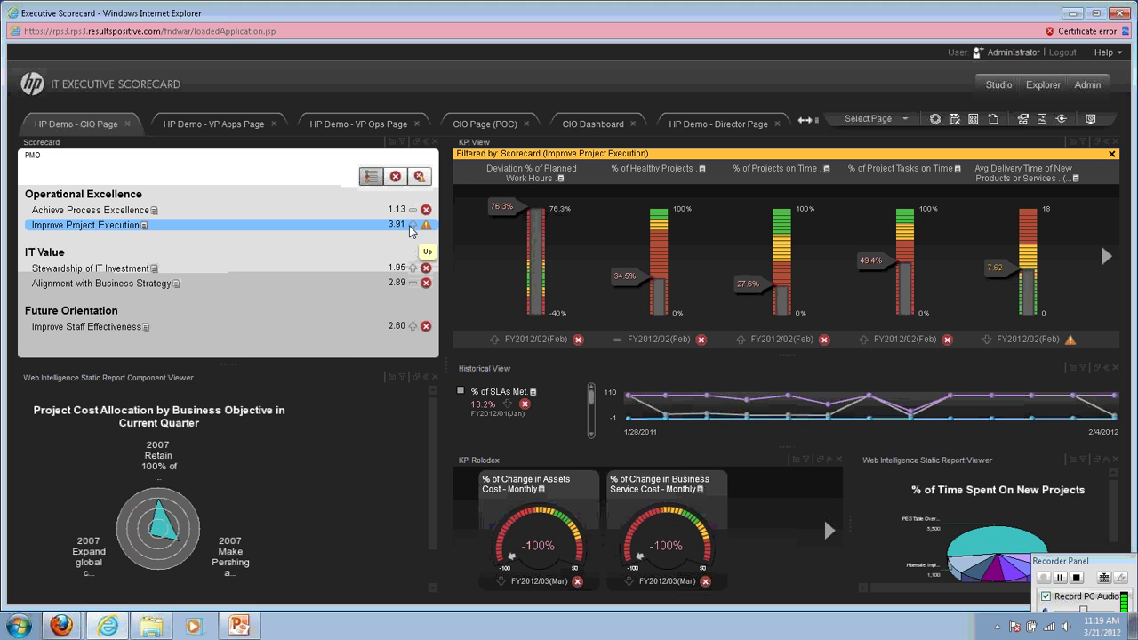
pyautogui.click(144, 225)
pyautogui.click(144, 225)
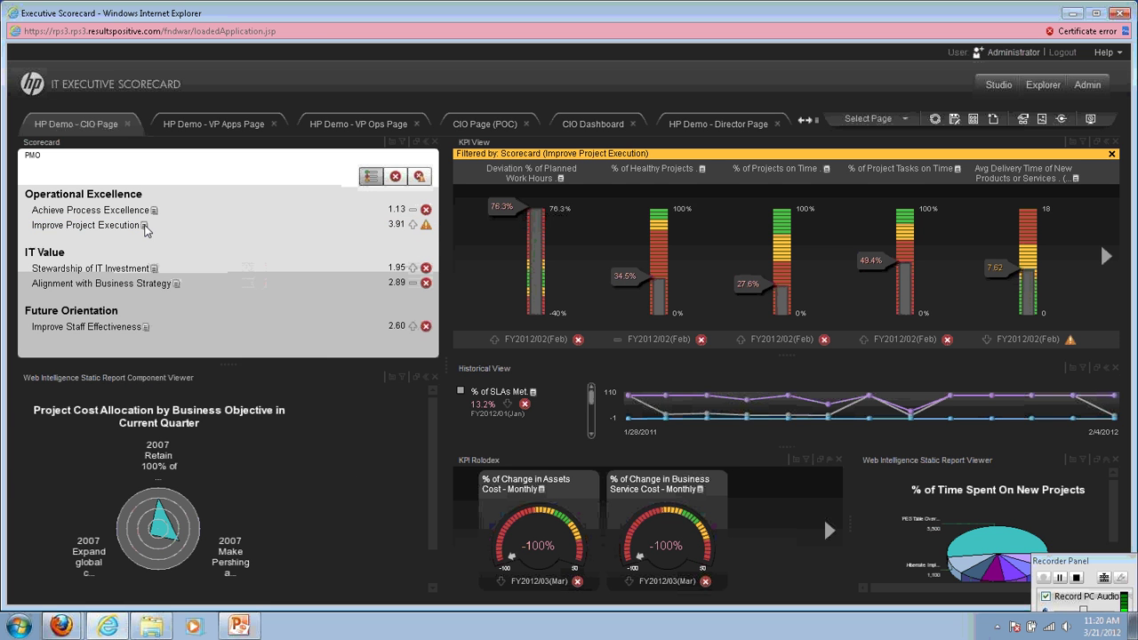
pyautogui.click(145, 226)
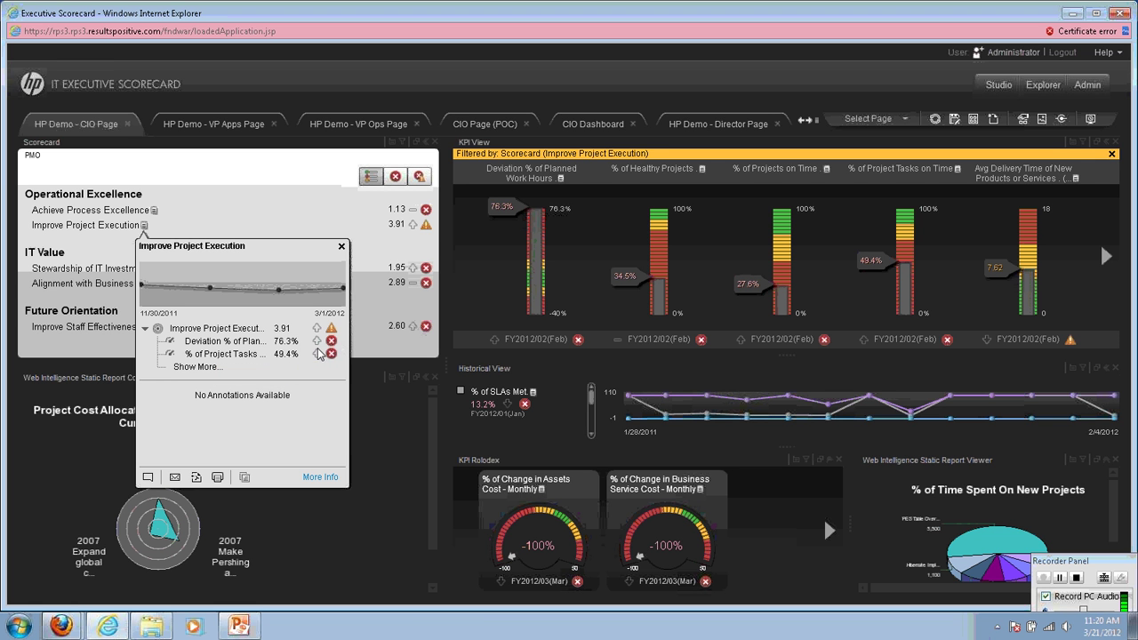
pyautogui.moveTo(329, 345)
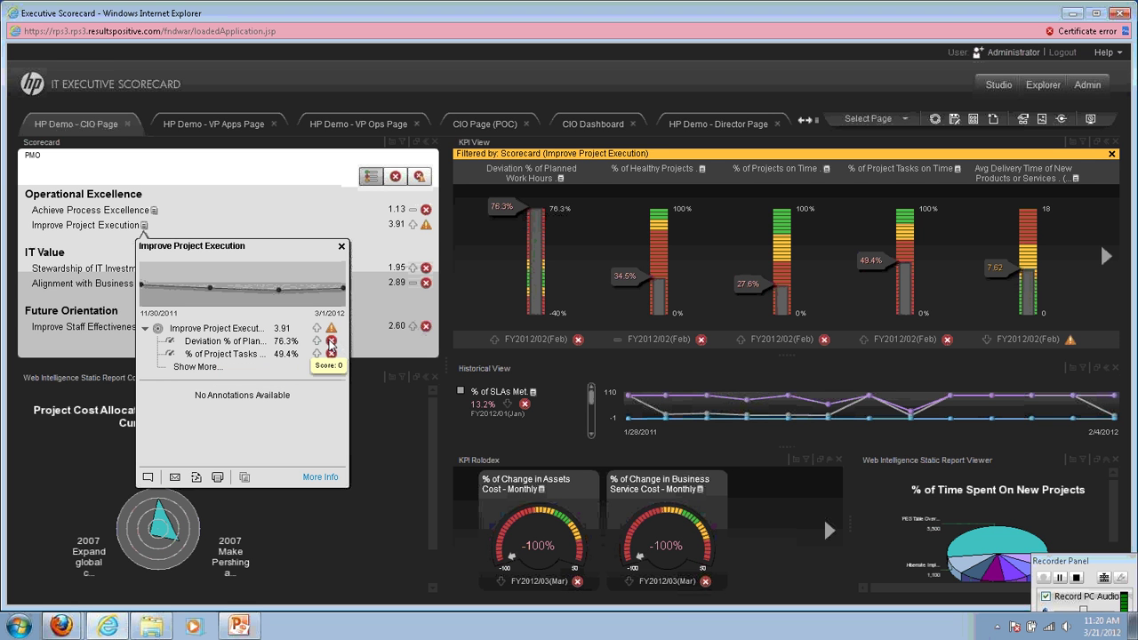
pyautogui.click(259, 200)
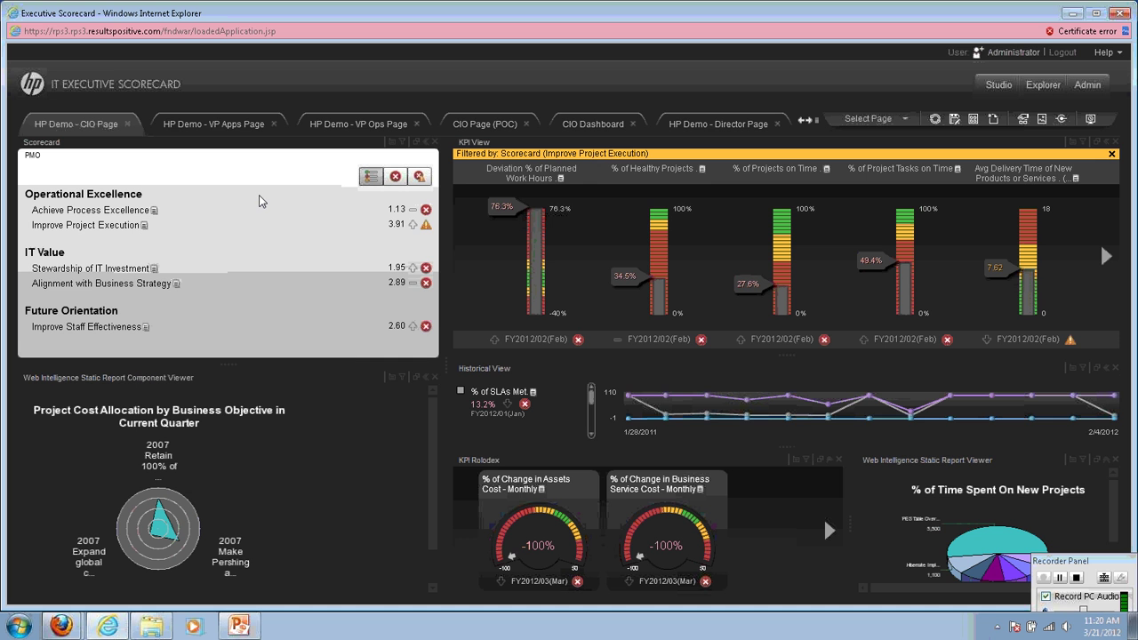
pyautogui.click(104, 230)
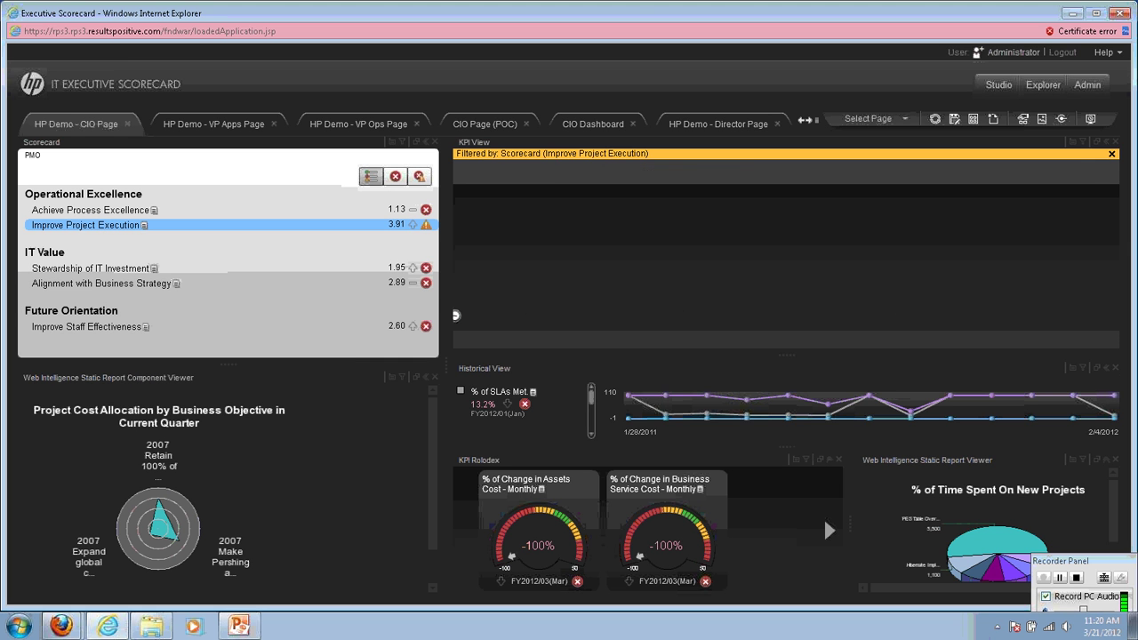
# Step: Expand Improve Project Execution in the Explorer and check the chart types, keeping the line chart
pyautogui.click(146, 226)
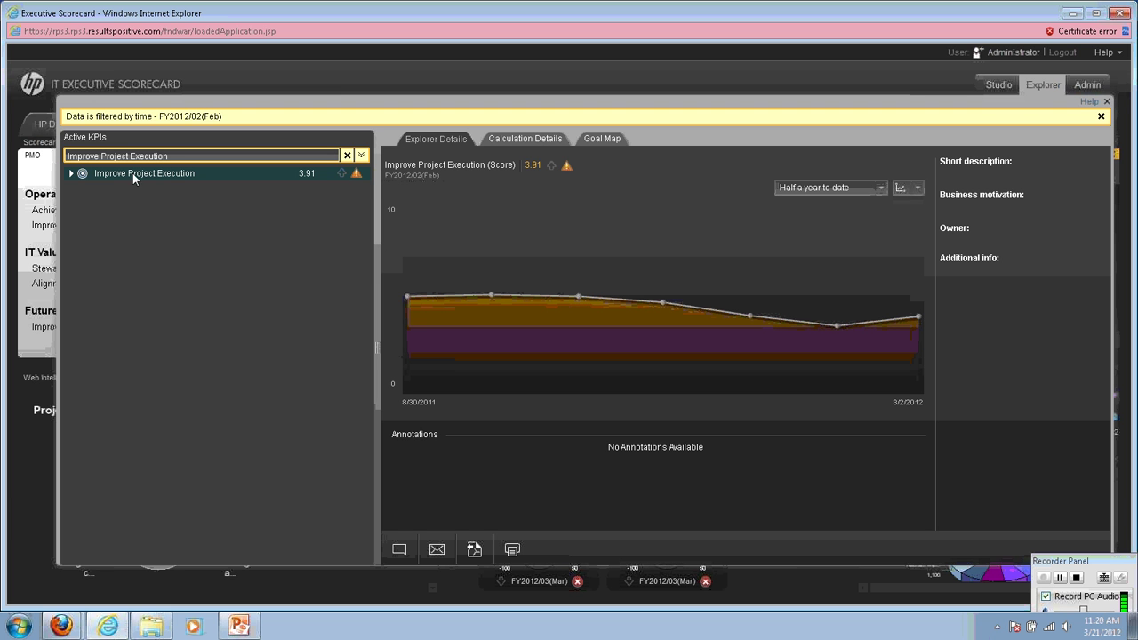
pyautogui.click(71, 174)
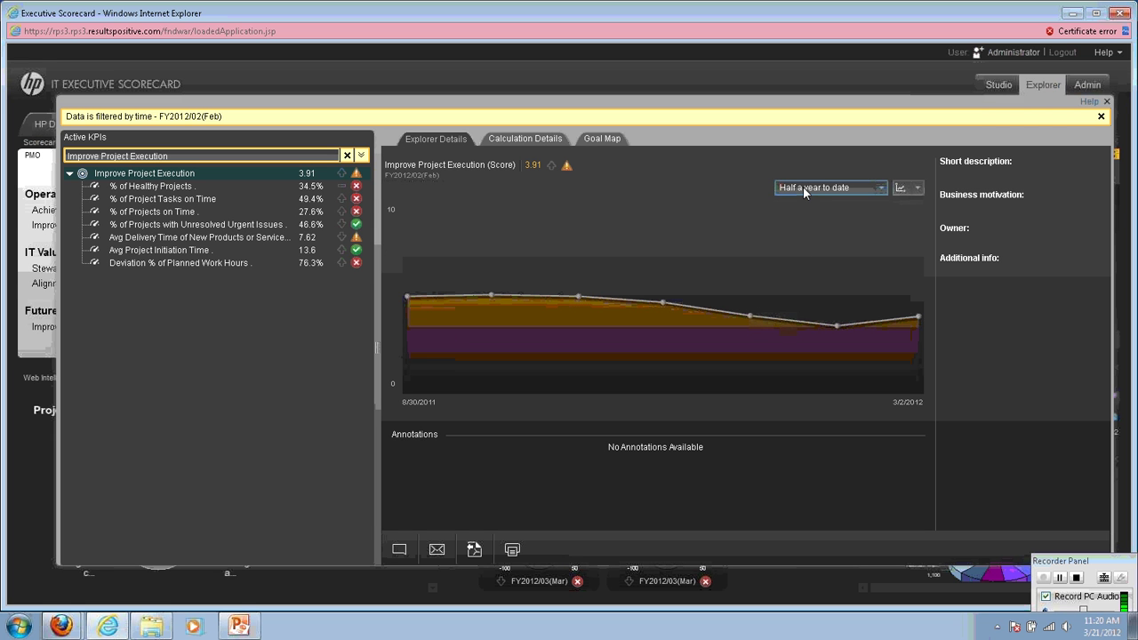
pyautogui.click(919, 188)
pyautogui.click(921, 189)
# Step: Show details of % of Projects with Unresolved Urgent Issues, then % of Healthy Projects at 34.5%
pyautogui.click(240, 224)
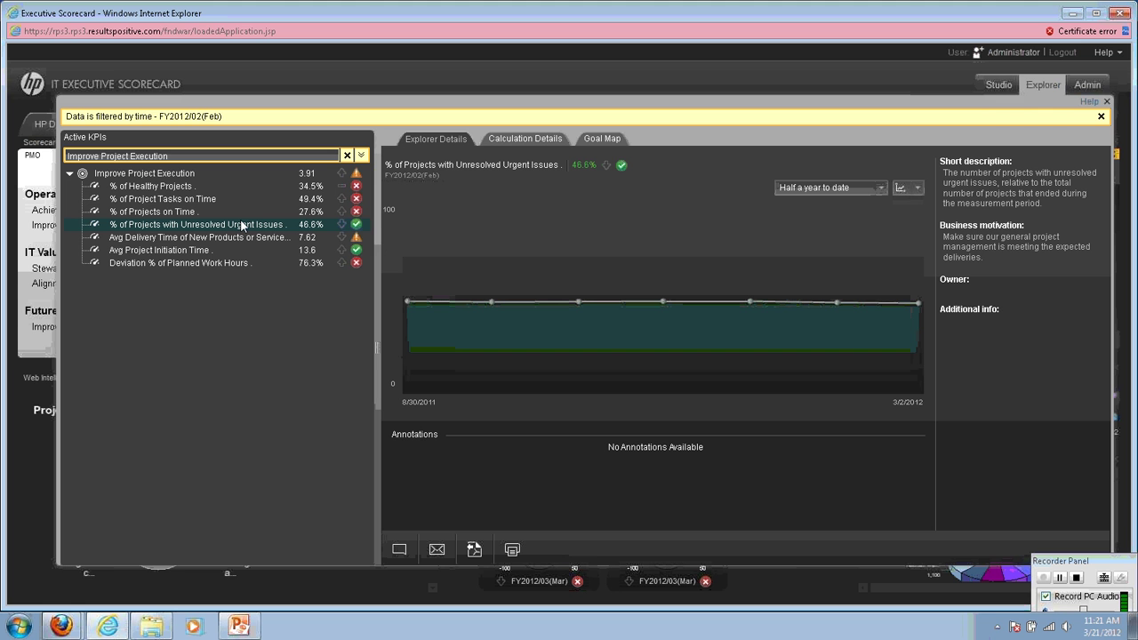
pyautogui.moveTo(359, 233)
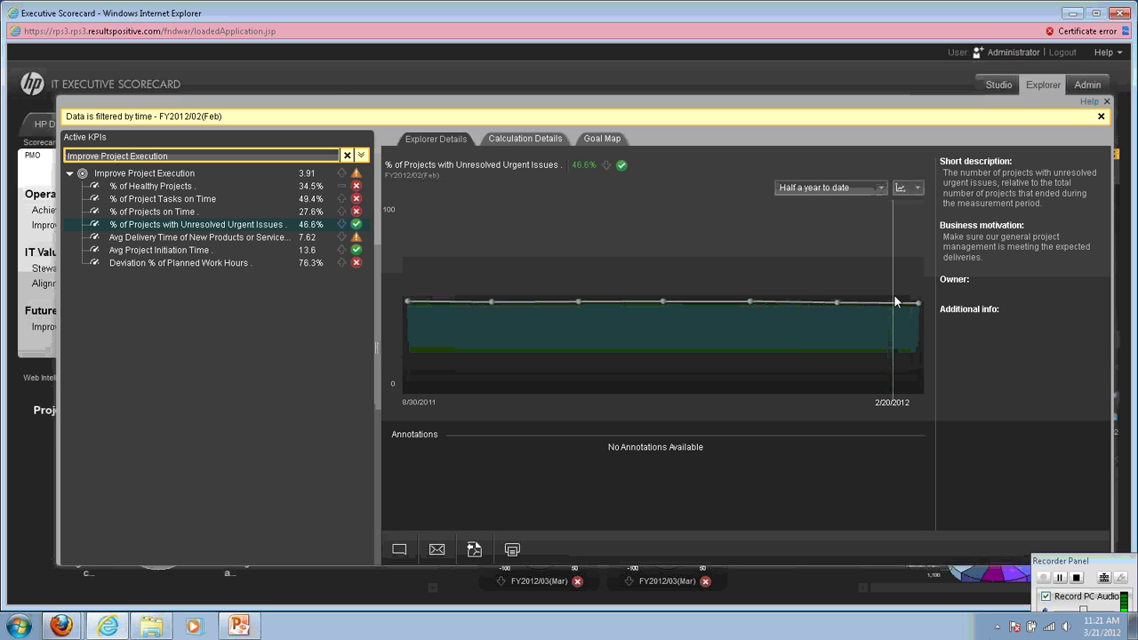
pyautogui.click(151, 187)
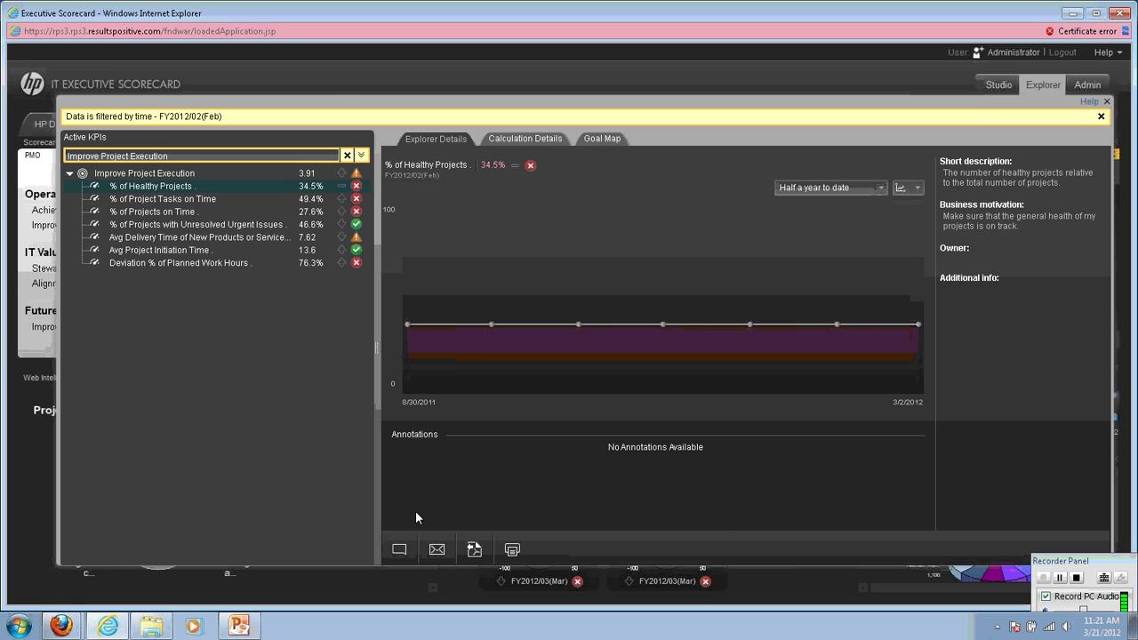
# Step: Annotate % of Healthy Projects with 'We need to discuss this during the weekly status meeting.'
pyautogui.click(400, 549)
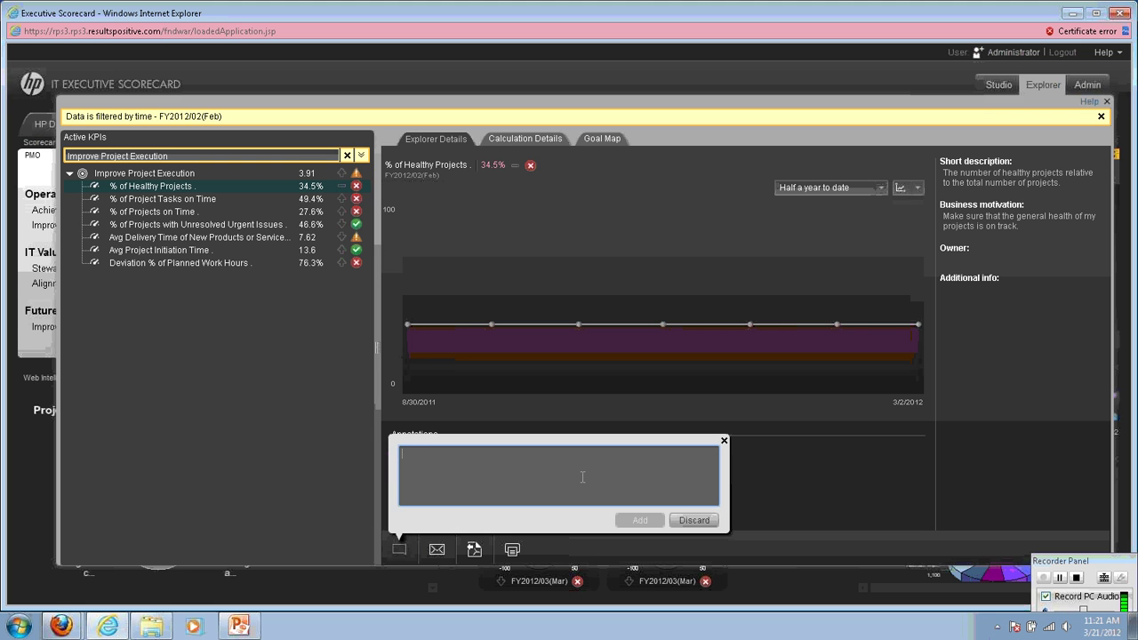
pyautogui.write('We n')
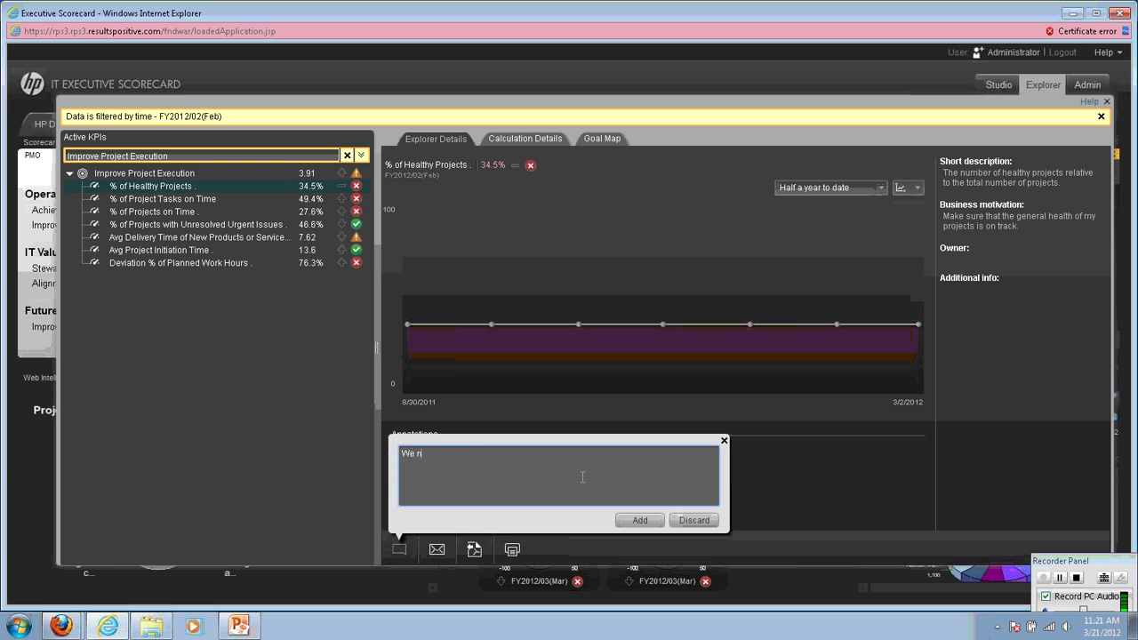
pyautogui.write('eed to discuss this during the weekly status meeting.')
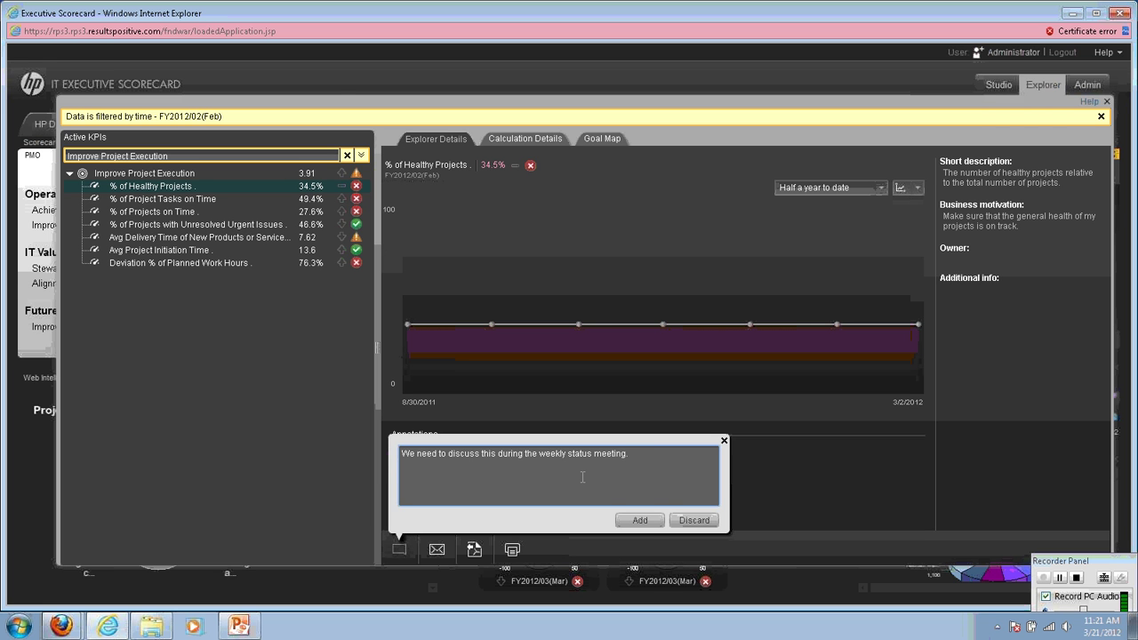
pyautogui.click(642, 521)
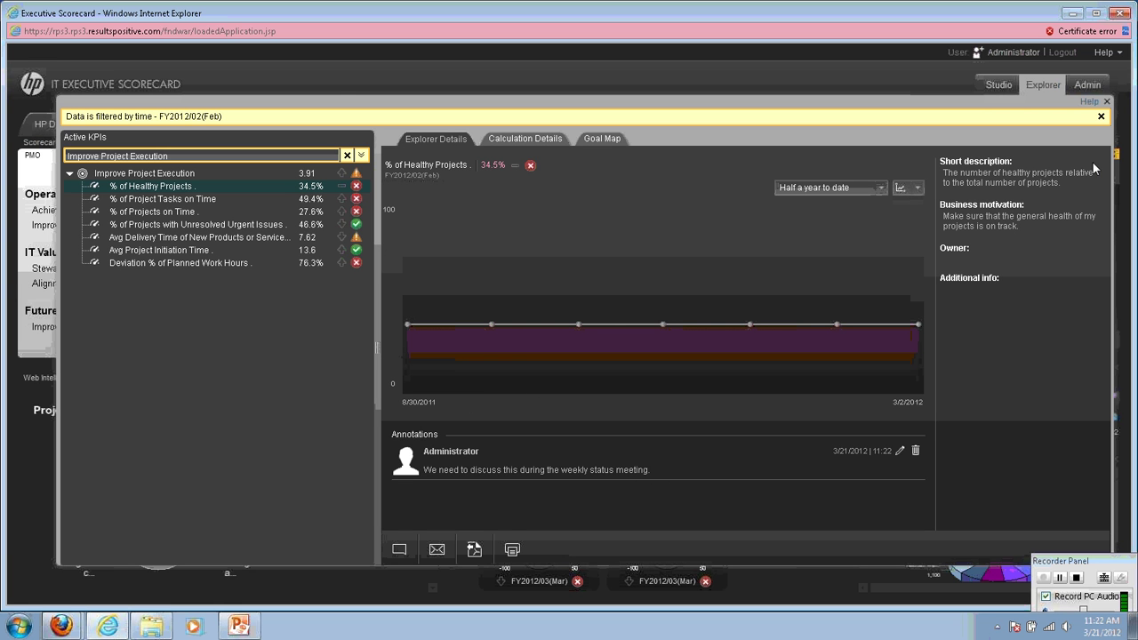
# Step: Remove the time filter, close the Explorer and switch to the HP Demo - VP Apps Page dashboard
pyautogui.click(1101, 116)
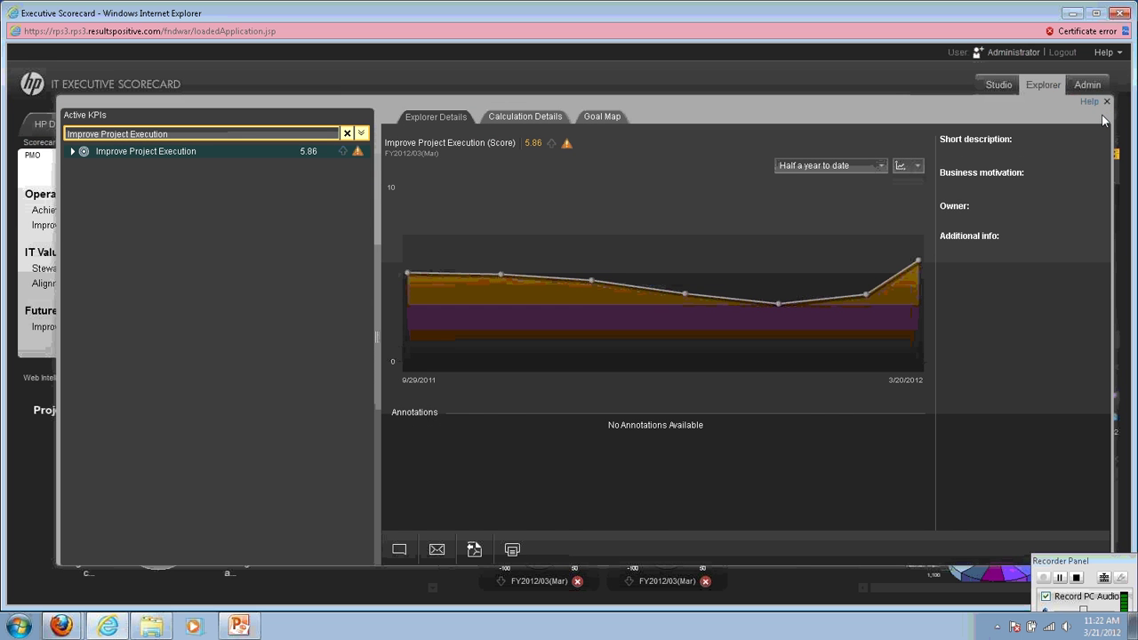
pyautogui.click(1107, 103)
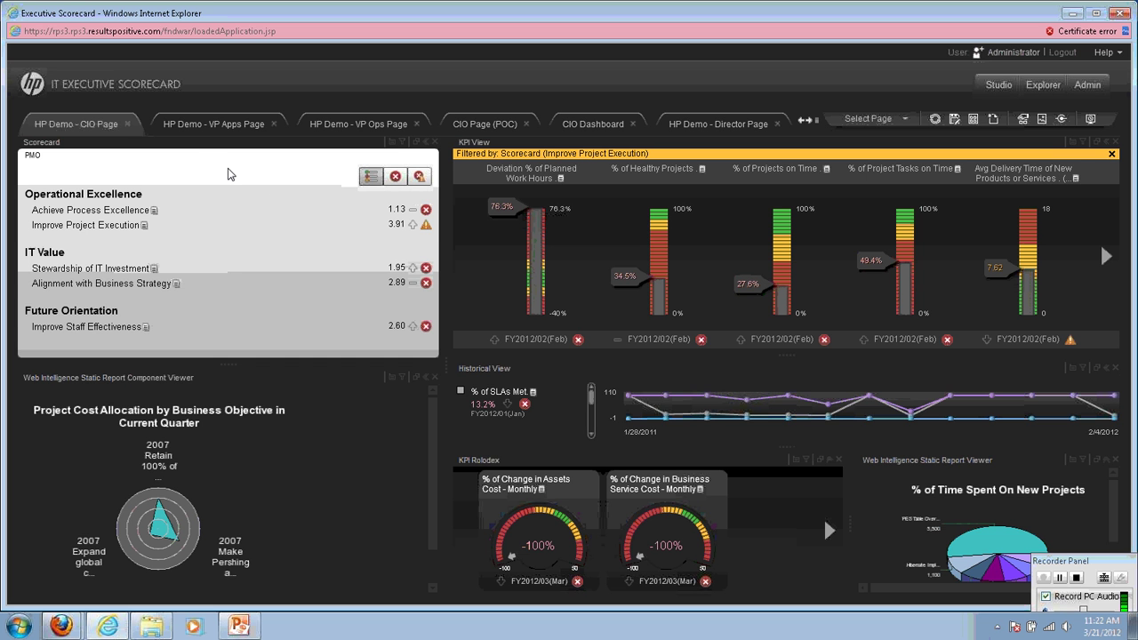
pyautogui.click(222, 127)
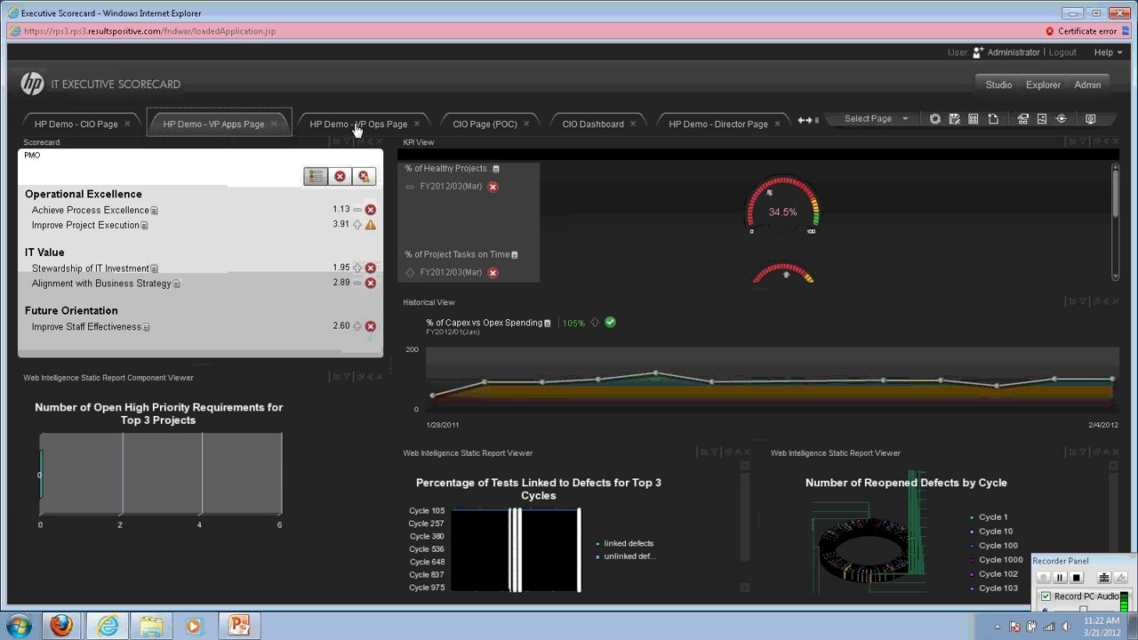
# Step: Switch to the HP Demo - VP Ops Page and filter its KPI View by Improve Customer Satisfaction
pyautogui.click(361, 128)
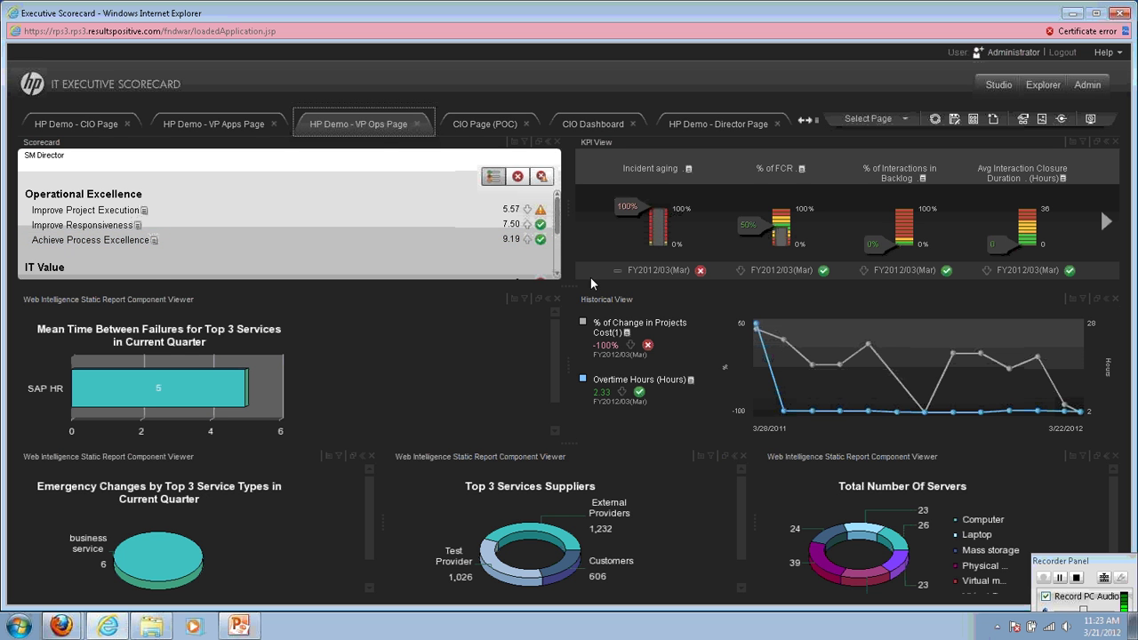
pyautogui.scroll(-5, 551, 258)
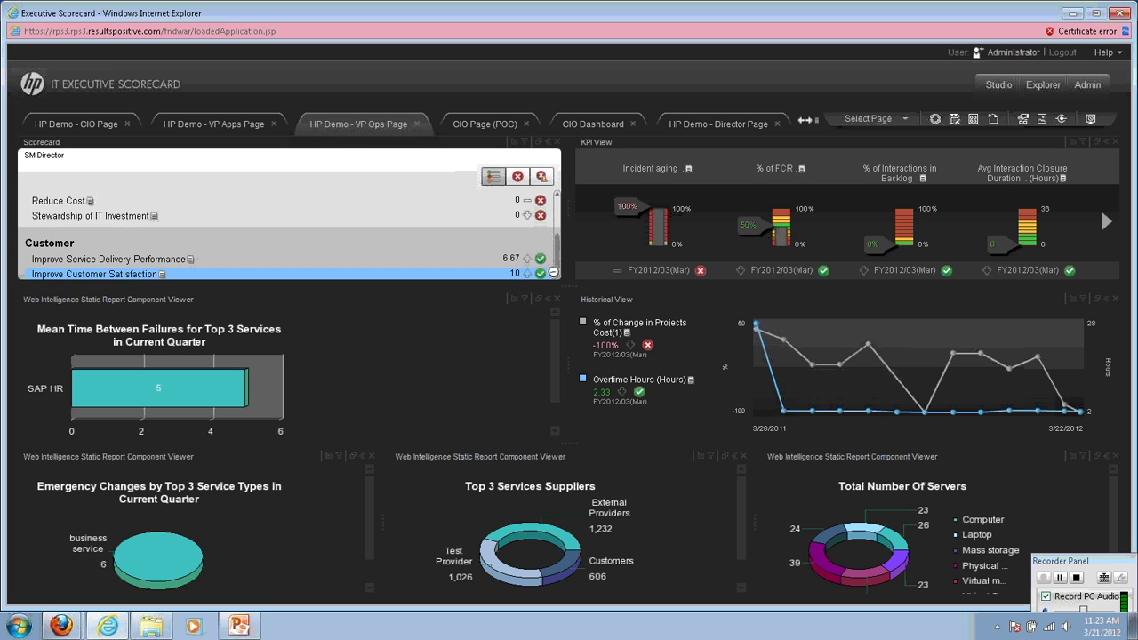
pyautogui.click(498, 274)
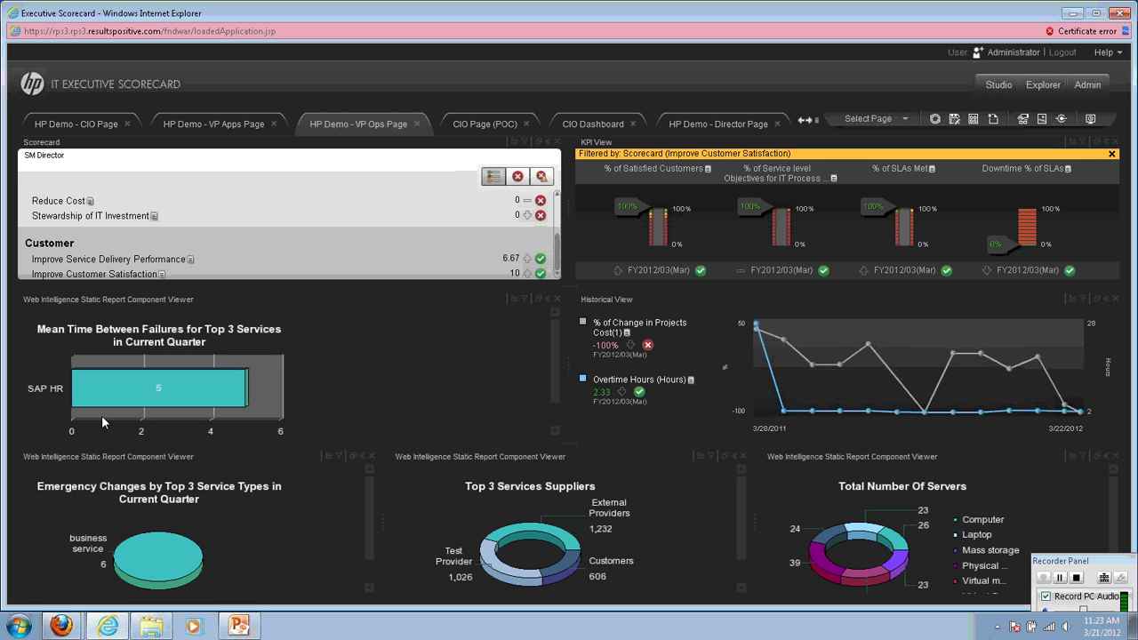
# Step: Return to the HP Demo - CIO Page dashboard and open the KPI Explorer on Improve Customer Satisfaction
pyautogui.click(73, 126)
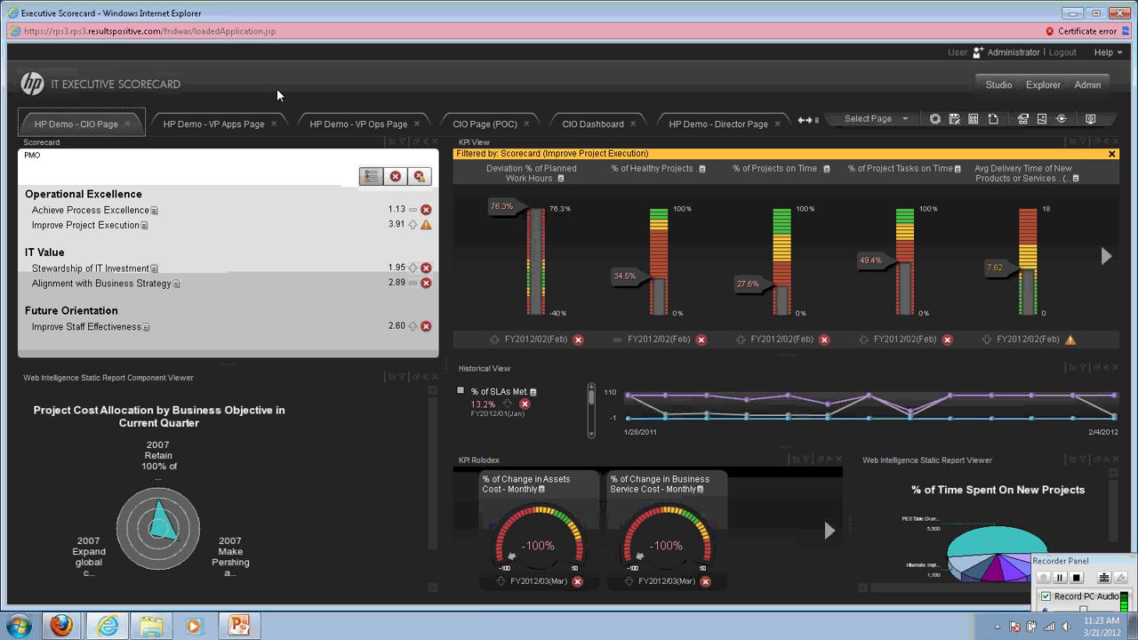
pyautogui.click(1039, 85)
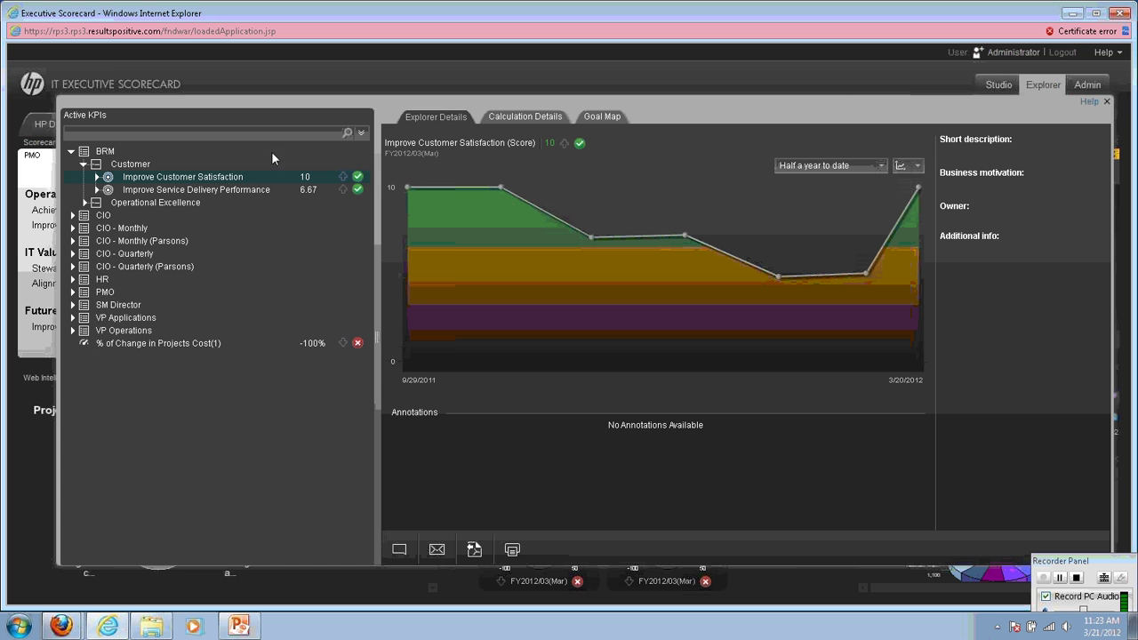
# Step: Navigate Active KPIs to CIO > Customer > Improve Customer Satisfaction and show % of SLAs Met - Monthly (100%)
pyautogui.click(84, 166)
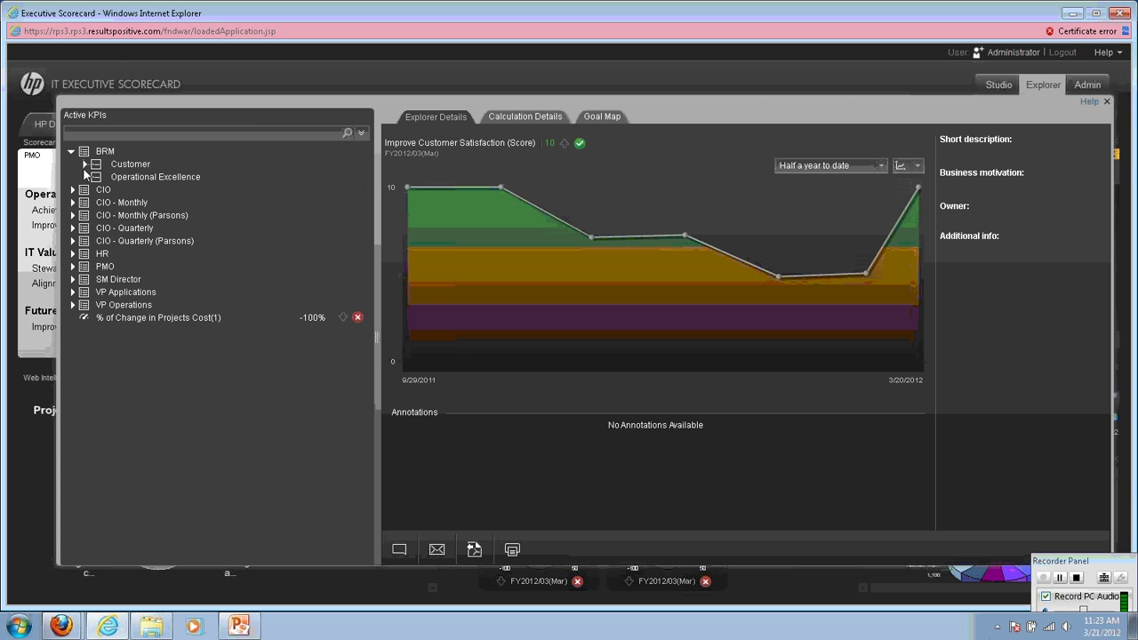
pyautogui.click(70, 151)
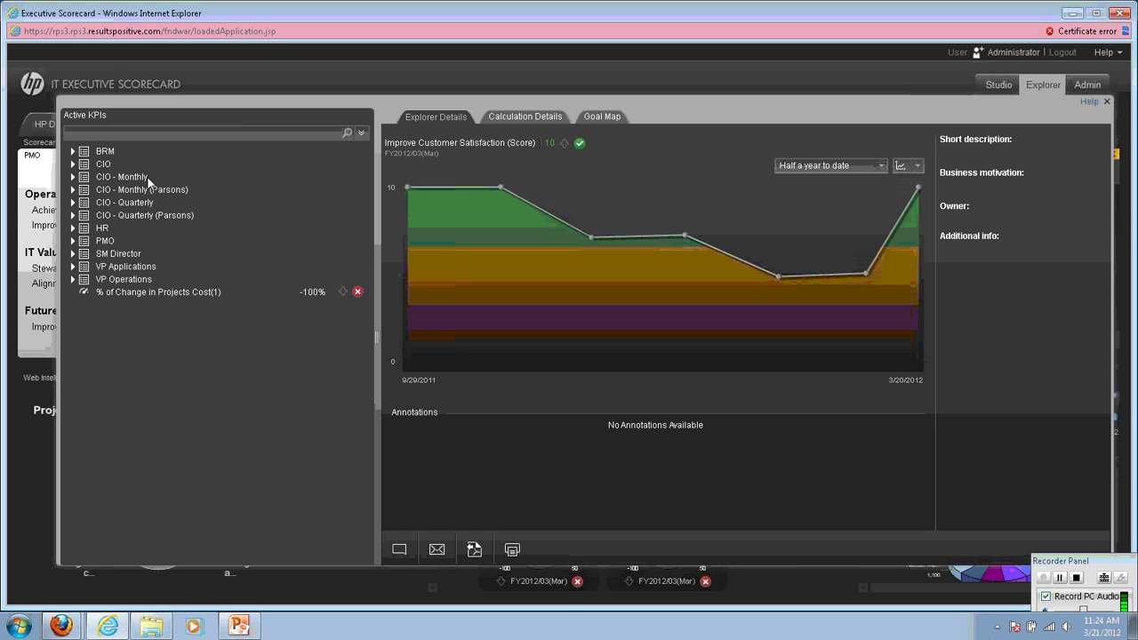
pyautogui.click(72, 151)
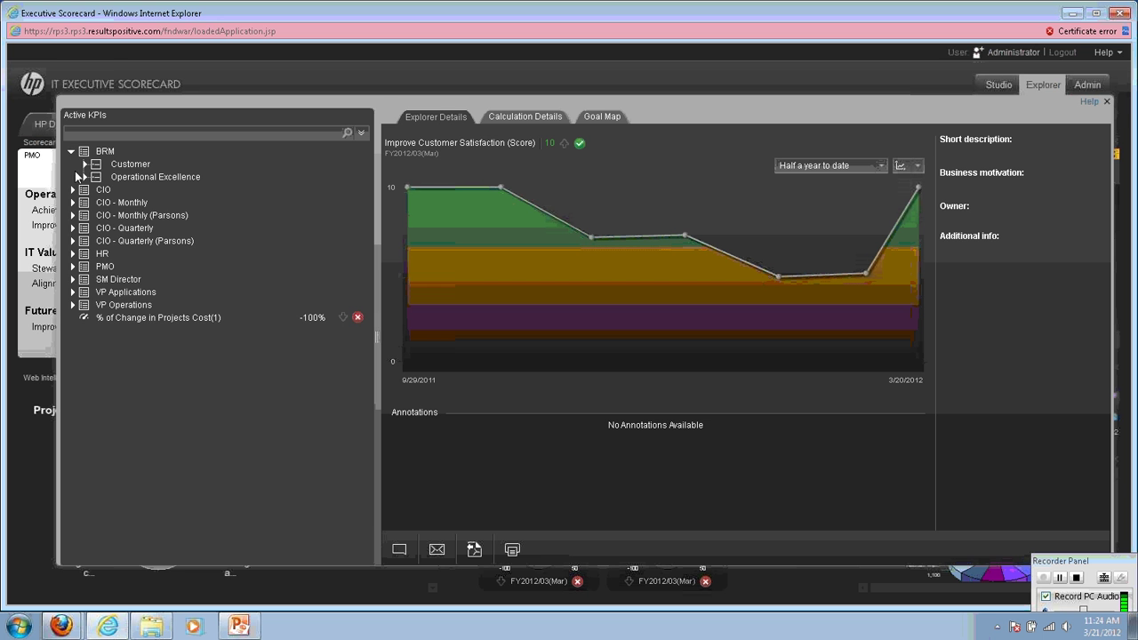
pyautogui.click(72, 190)
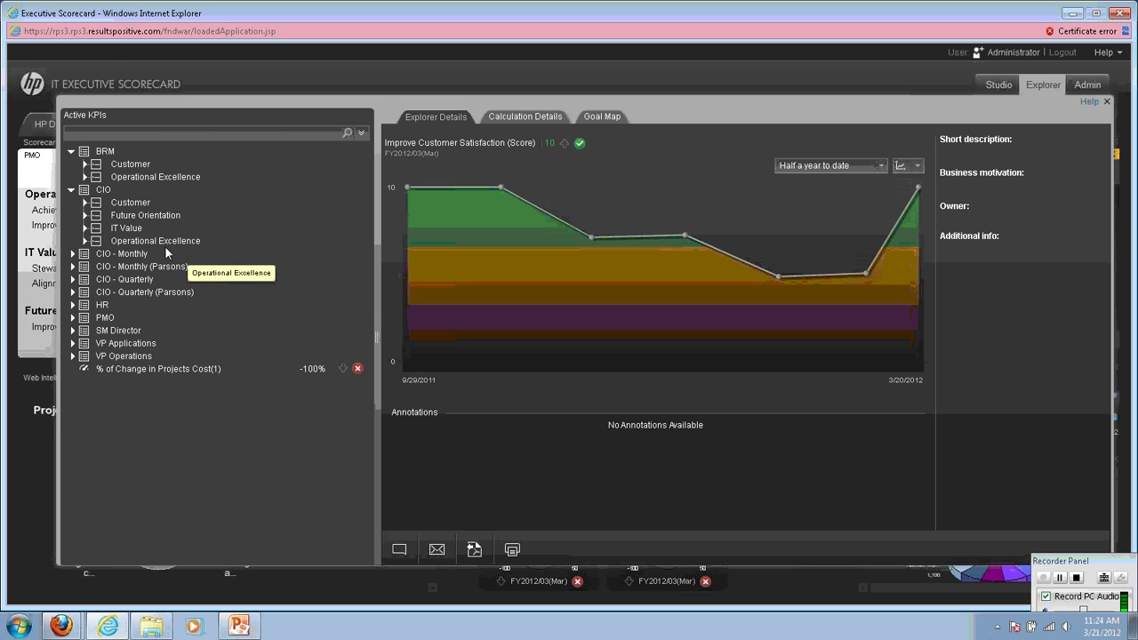
pyautogui.click(85, 202)
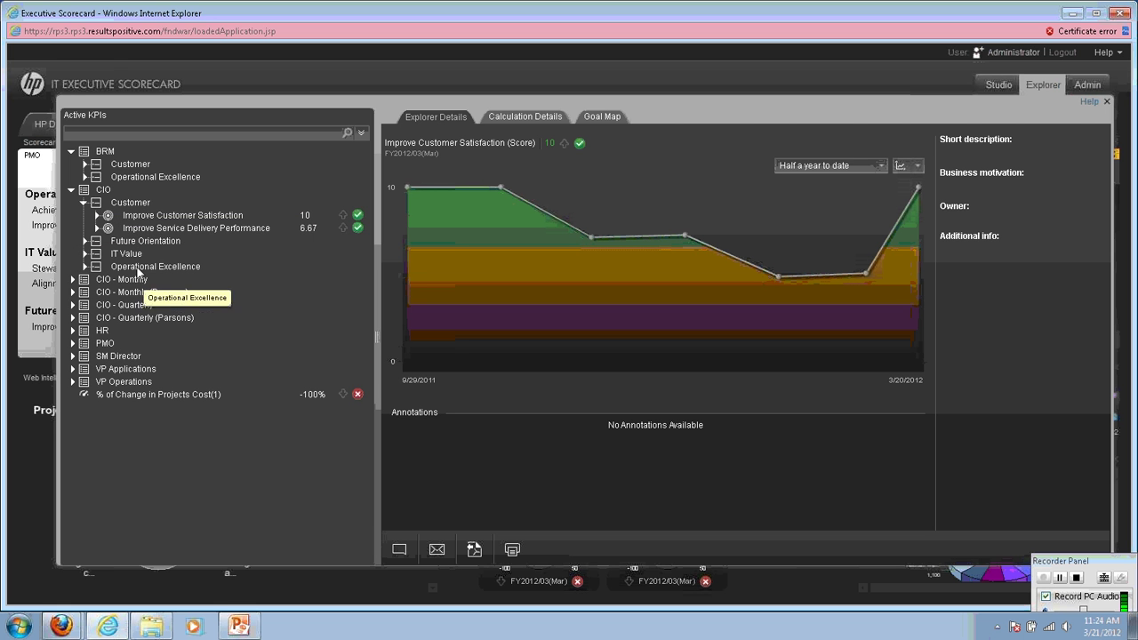
pyautogui.click(143, 215)
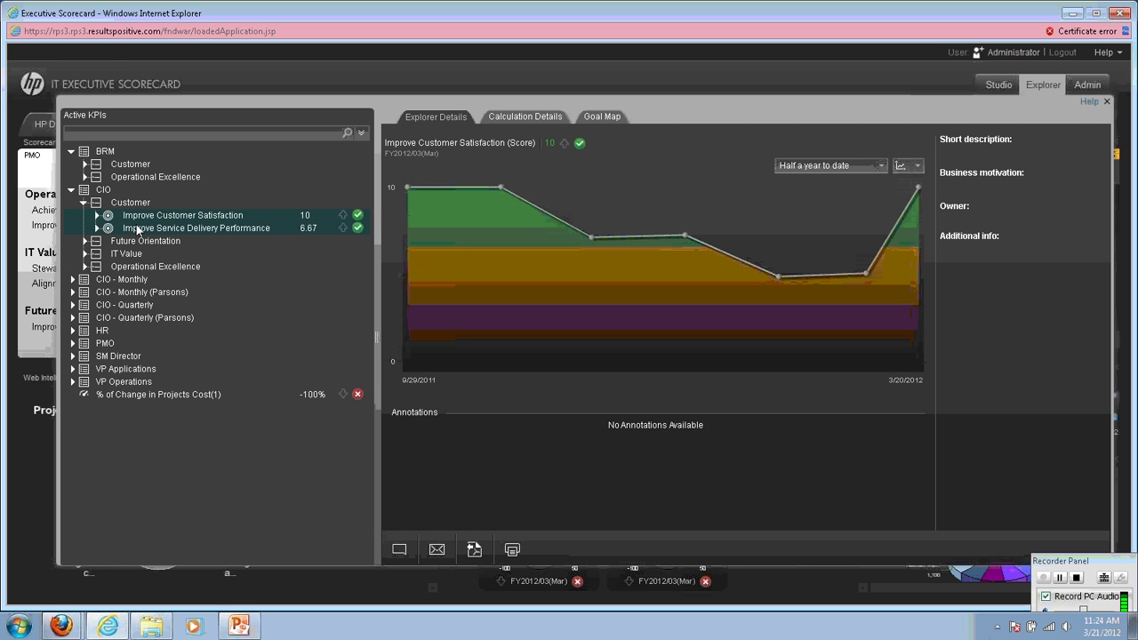
pyautogui.click(97, 216)
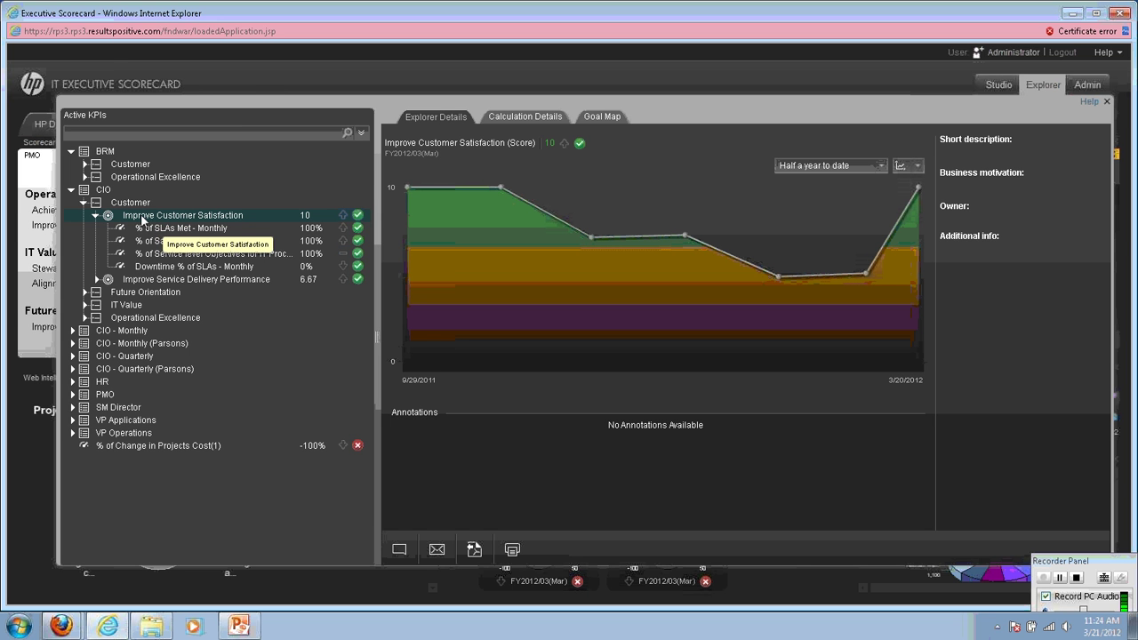
pyautogui.click(152, 229)
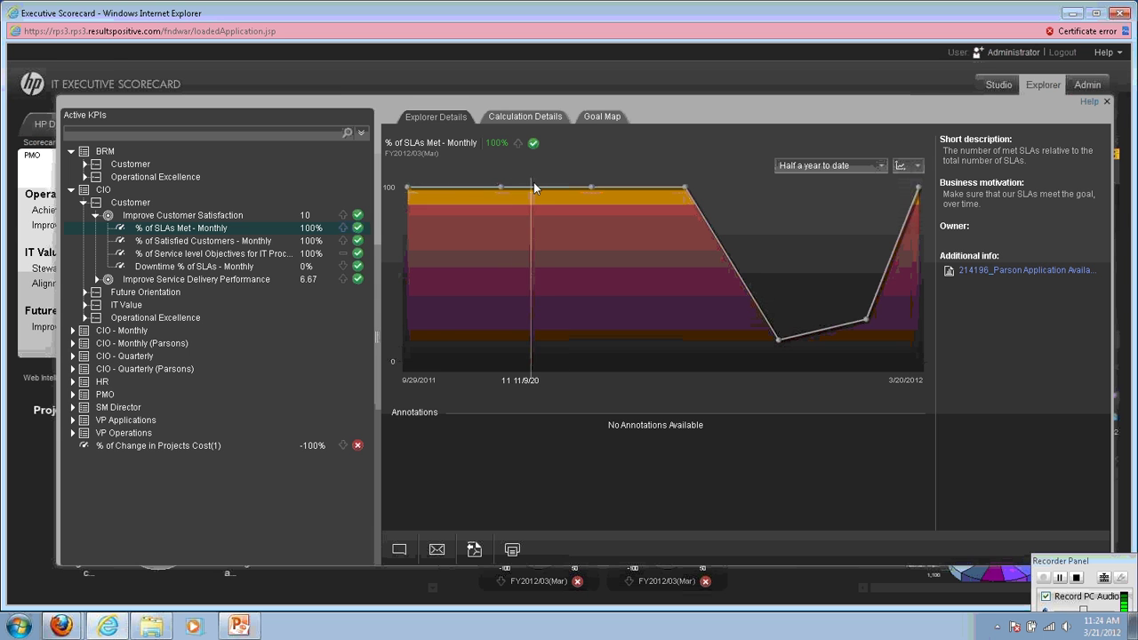
# Step: Review the SLA KPI's Calculation Details and thresholds, then close the Explorer back to the CIO Page
pyautogui.click(523, 117)
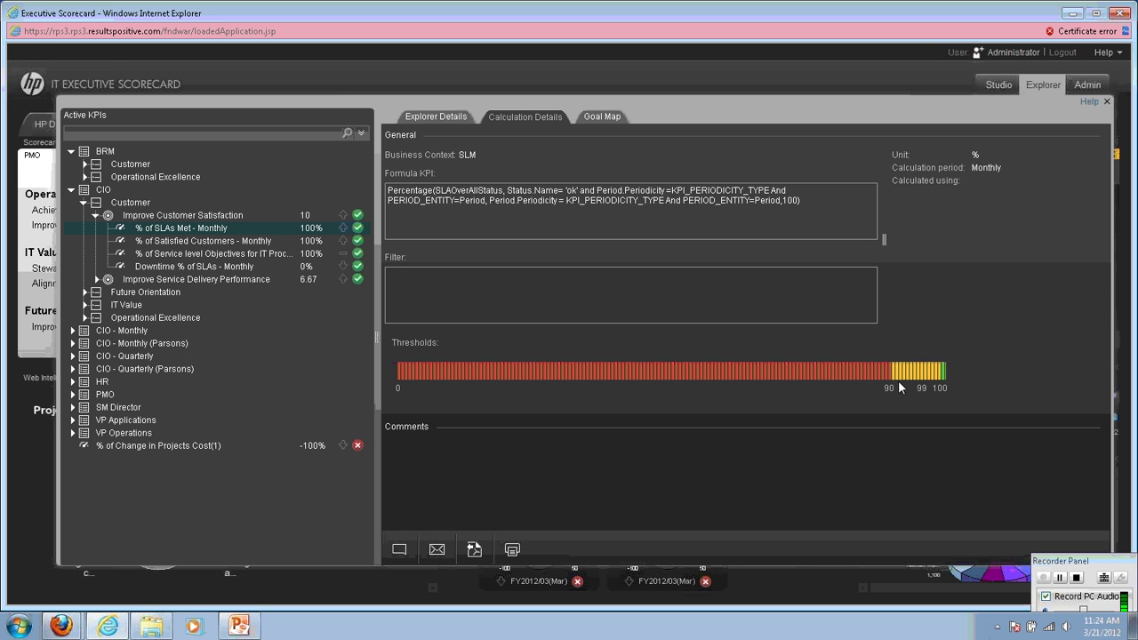
pyautogui.moveTo(898, 381)
pyautogui.moveTo(361, 229)
pyautogui.click(1108, 101)
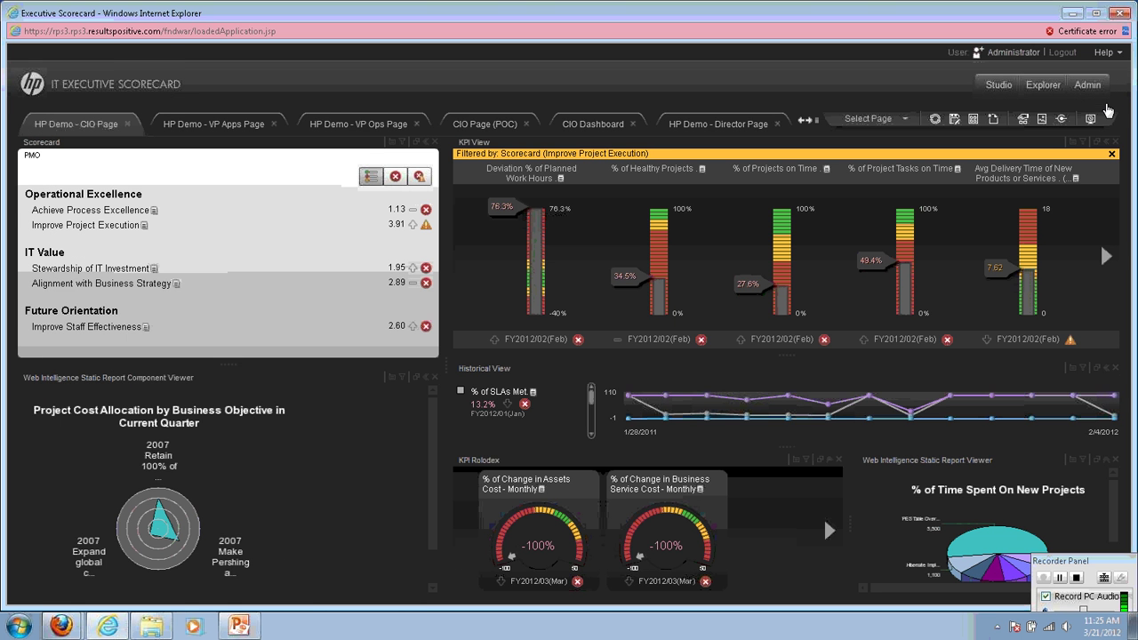